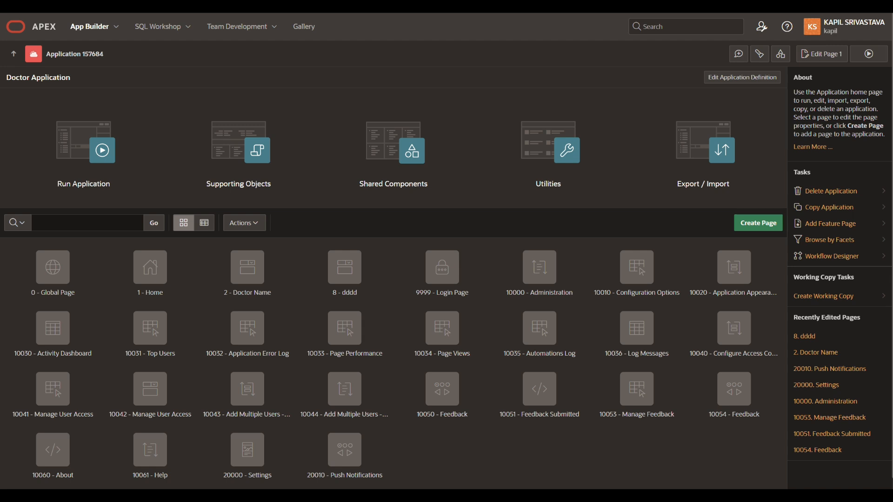
Start a new interactive report page with page number 3 and the name "Doctor Report"
{"action": "left_click", "coordinate": [755, 229]}
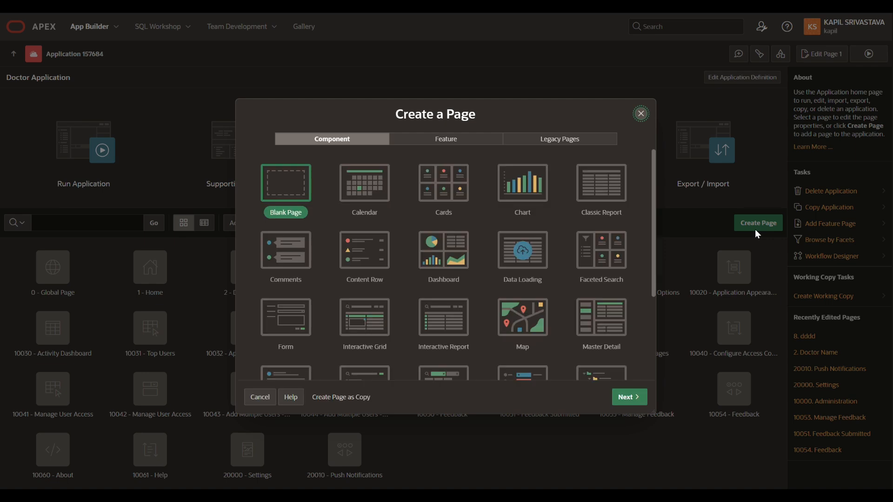
{"action": "left_click", "coordinate": [445, 325]}
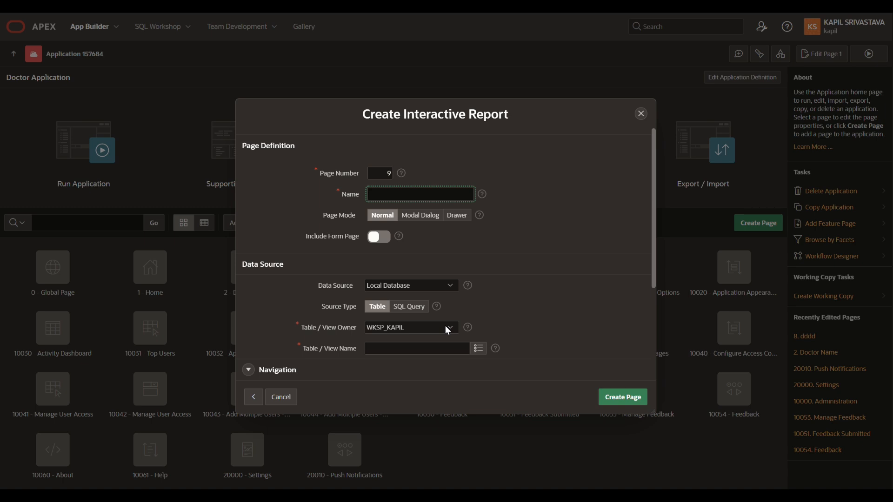
{"action": "left_click", "coordinate": [391, 174]}
{"action": "key", "text": "BackSpace"}
{"action": "type", "text": "3"}
{"action": "left_click", "coordinate": [405, 196]}
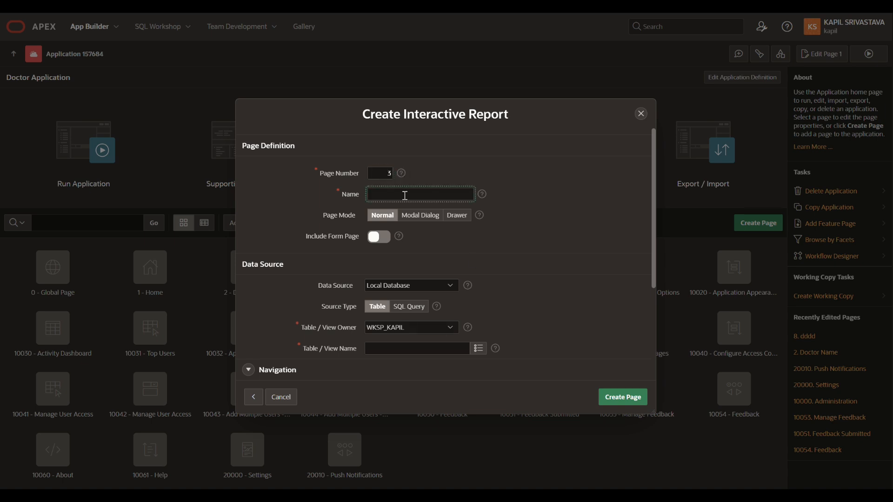
{"action": "type", "text": "Doctor Report"}
Search for "doctor" among the local database tables and choose DOCTORS as the report's source table
{"action": "scroll", "coordinate": [493, 277], "scroll_direction": "down", "scroll_amount": 1}
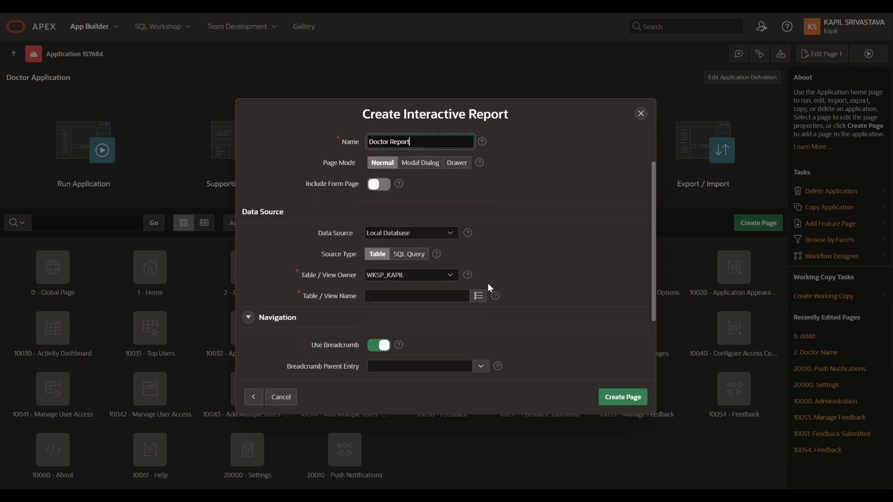
{"action": "left_click", "coordinate": [477, 297]}
{"action": "type", "text": "d"}
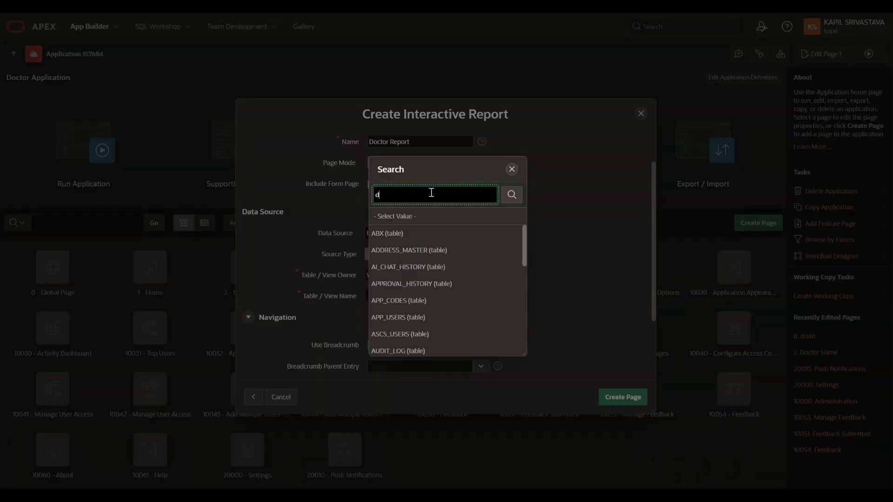
{"action": "type", "text": "octor"}
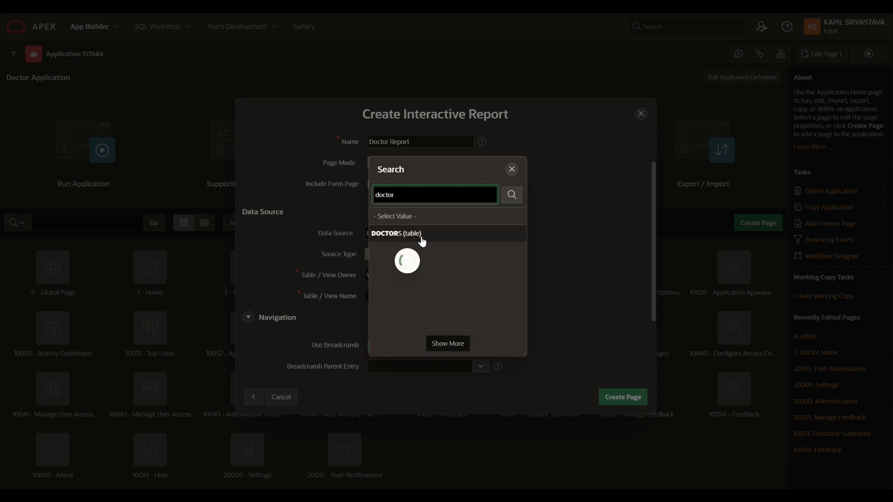
{"action": "left_click", "coordinate": [414, 234]}
Turn off the breadcrumb, set the navigation icon to fa-nurse, and create the page
{"action": "scroll", "coordinate": [603, 290], "scroll_direction": "down", "scroll_amount": 3}
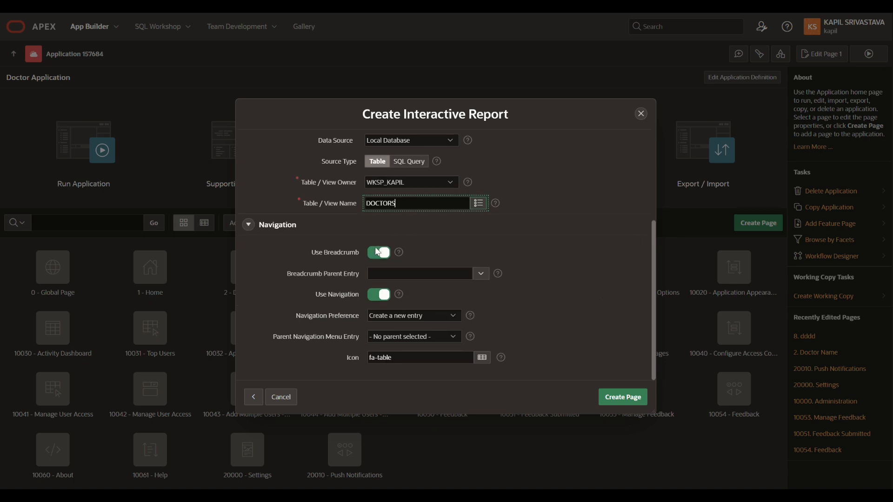
{"action": "left_click", "coordinate": [374, 252]}
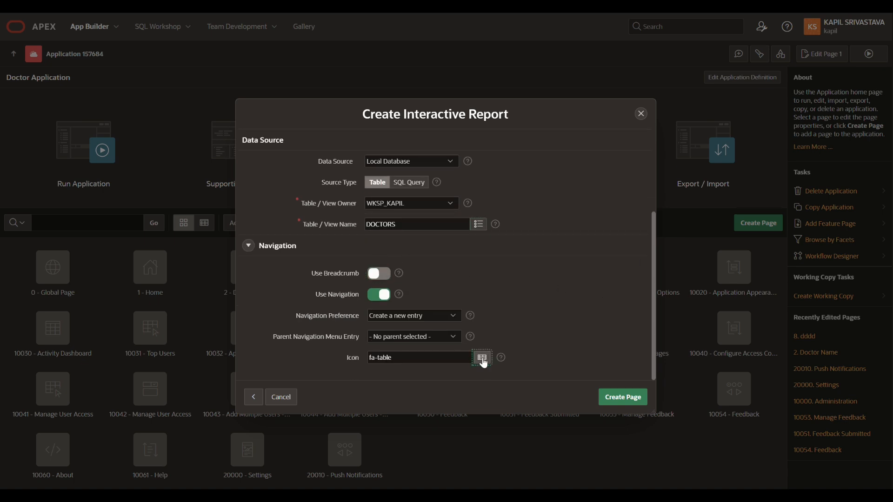
{"action": "left_click", "coordinate": [482, 357]}
{"action": "left_click", "coordinate": [419, 193]}
{"action": "type", "text": "doctor"}
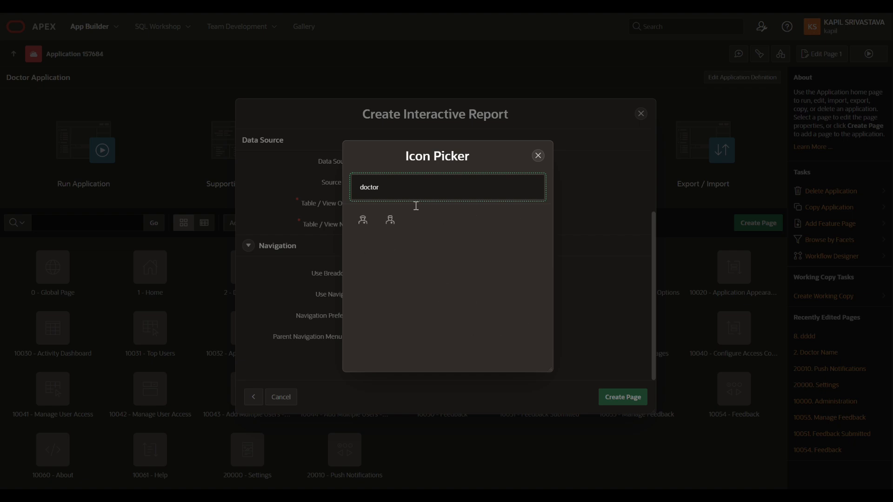
{"action": "left_click", "coordinate": [363, 220]}
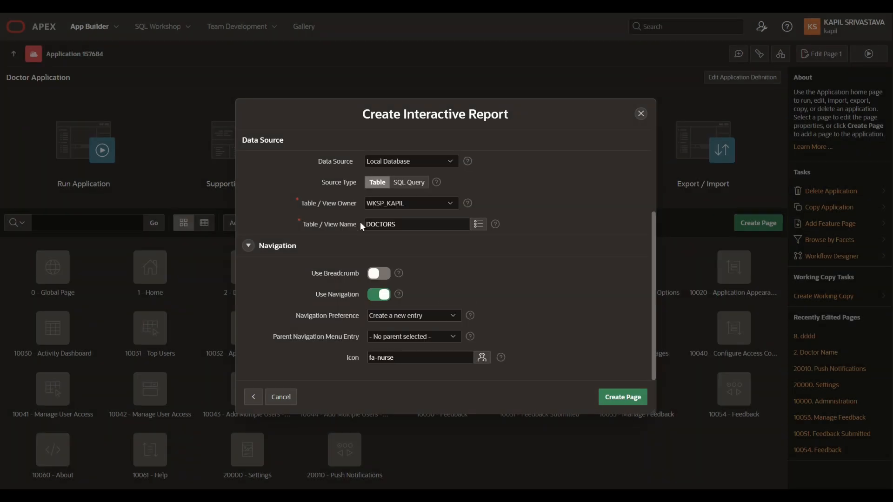
{"action": "left_click", "coordinate": [612, 396]}
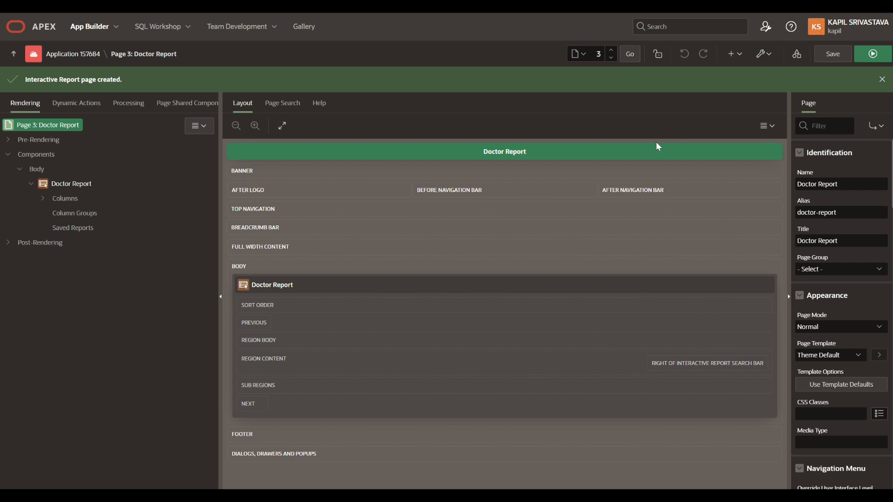
Change the heading of the report's CREATEDDATE column to "Created Date"
{"action": "left_click", "coordinate": [43, 198]}
{"action": "left_click", "coordinate": [94, 274]}
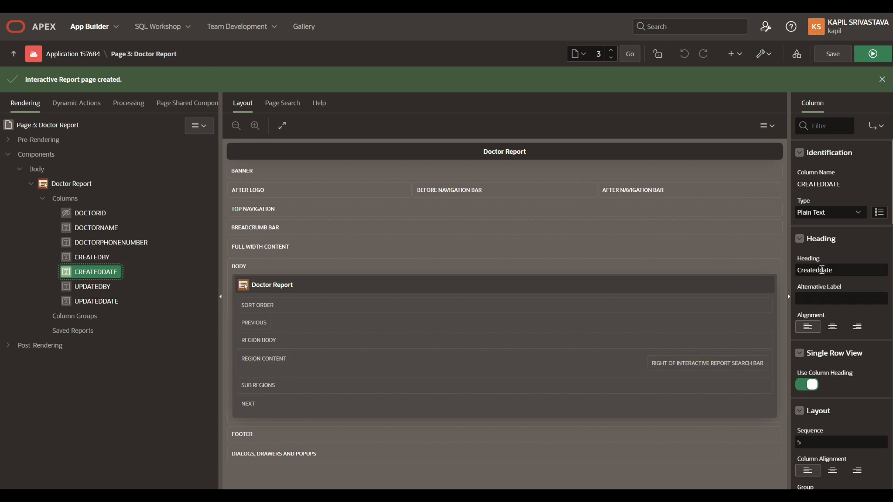
{"action": "left_click", "coordinate": [821, 270]}
{"action": "key", "text": "Delete"}
{"action": "type", "text": "D"}
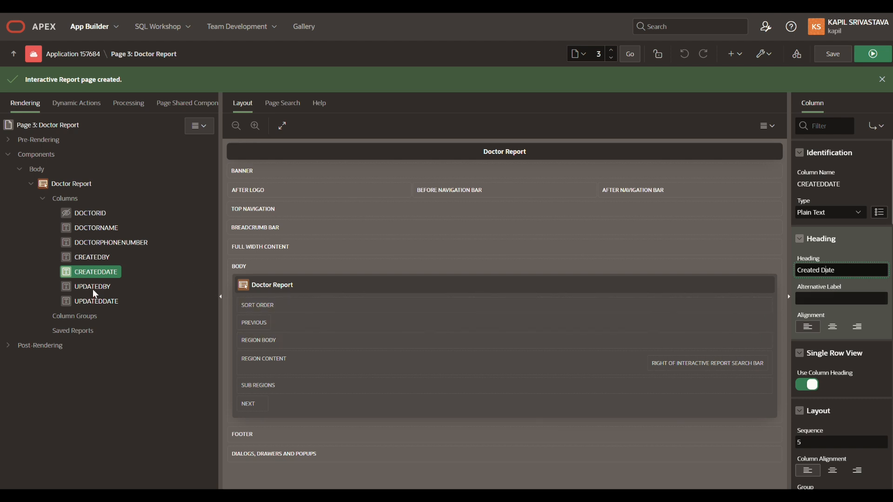
Change the heading of the report's CREATEDBY column to "Created By"
{"action": "left_click", "coordinate": [96, 258]}
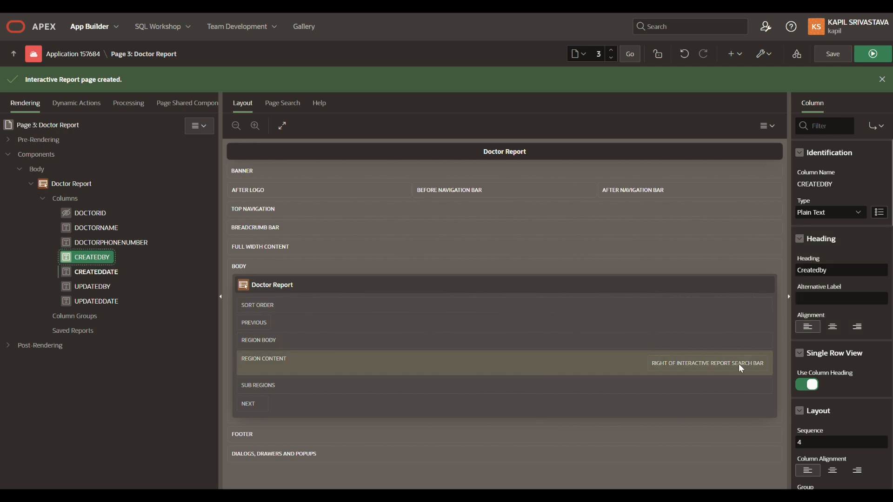
{"action": "left_click", "coordinate": [821, 270]}
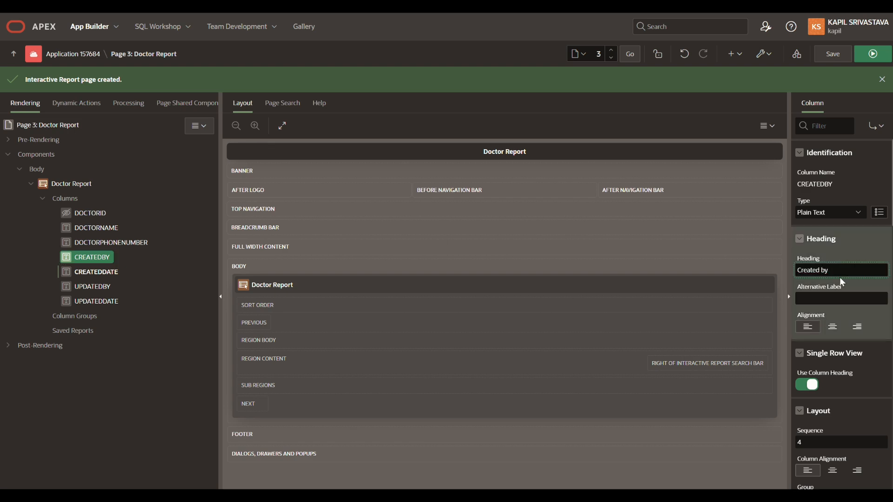
{"action": "type", "text": "B"}
Set the CREATEDDATE column's format mask to the 12-JAN-2004 02:30PM style
{"action": "left_click", "coordinate": [127, 275]}
{"action": "scroll", "coordinate": [876, 395], "scroll_direction": "down", "scroll_amount": 5}
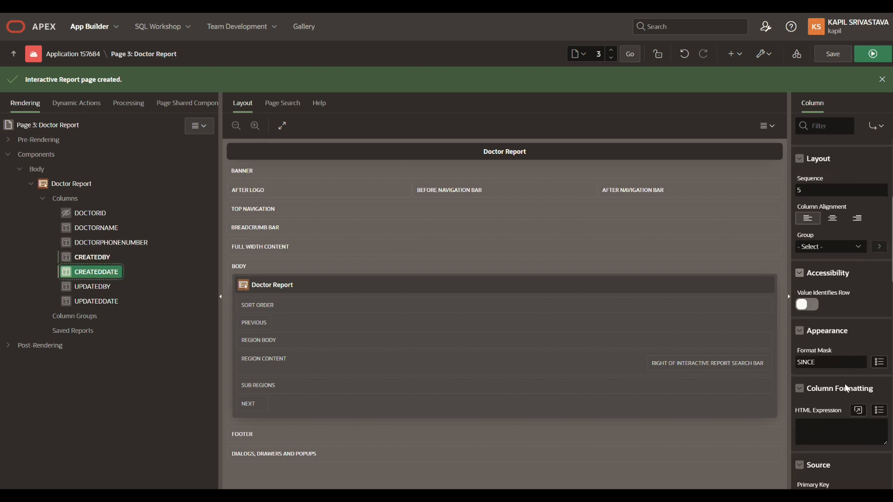
{"action": "left_click", "coordinate": [879, 352]}
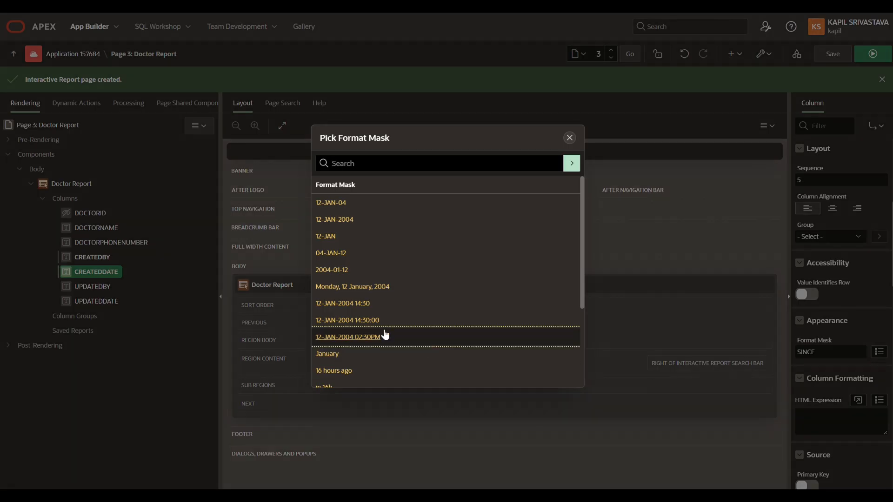
{"action": "left_click", "coordinate": [367, 336]}
Change the heading of the report's UPDATEDBY column to "Updated By"
{"action": "left_click", "coordinate": [107, 286]}
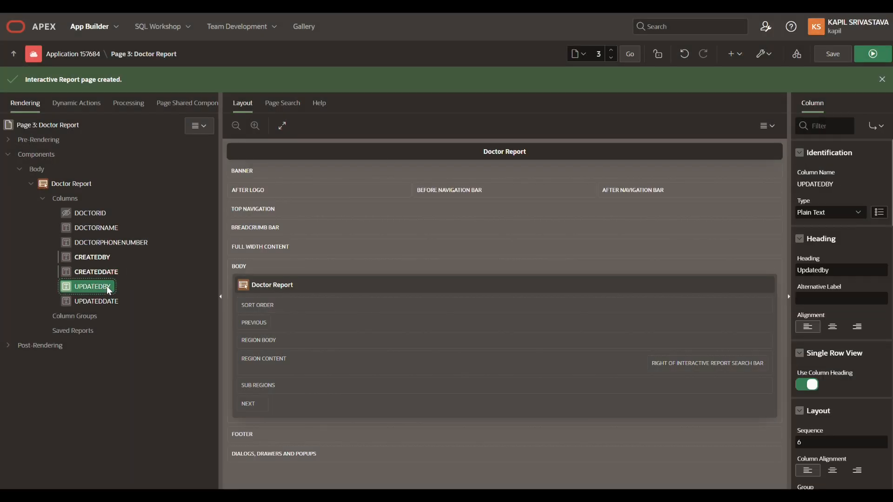
{"action": "left_click", "coordinate": [818, 270]}
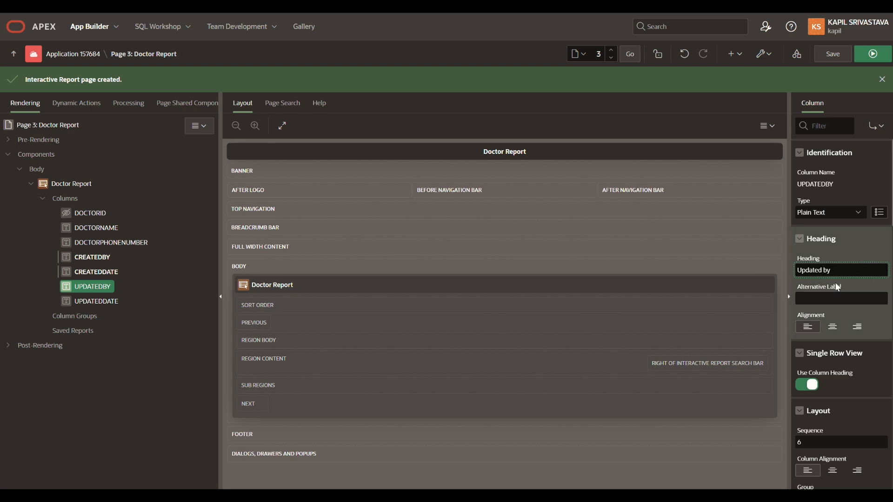
{"action": "key", "text": "BackSpace"}
{"action": "type", "text": "B"}
Give the UPDATEDDATE column the heading "Updated Date" and the 12-JAN-2004 02:30PM format mask
{"action": "left_click", "coordinate": [128, 302]}
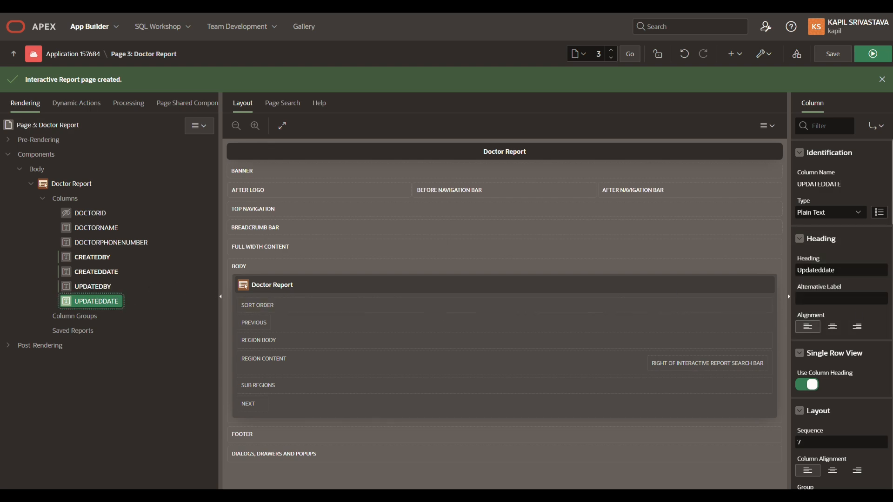
{"action": "left_click", "coordinate": [822, 270]}
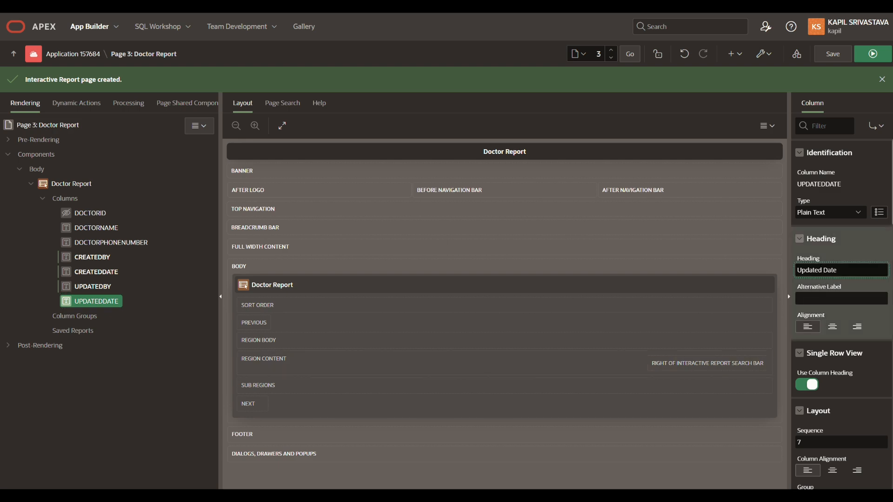
{"action": "scroll", "coordinate": [878, 392], "scroll_direction": "down", "scroll_amount": 5}
{"action": "left_click", "coordinate": [879, 403]}
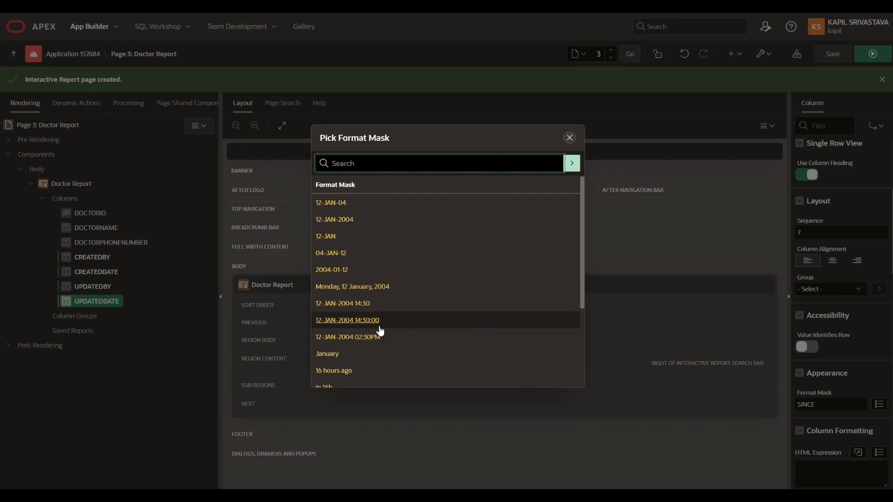
{"action": "left_click", "coordinate": [374, 337]}
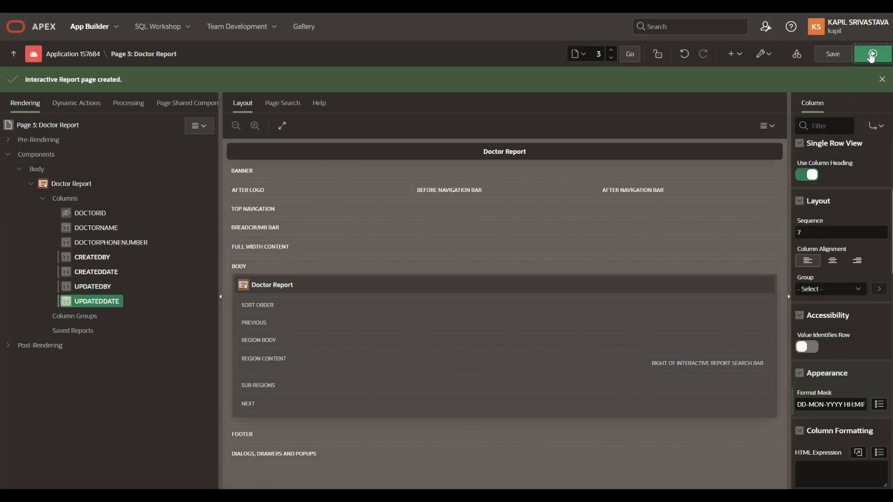
Save and run the page, and create a record in the Doctor Name form with the doctor's name and phone number
{"action": "left_click", "coordinate": [872, 55]}
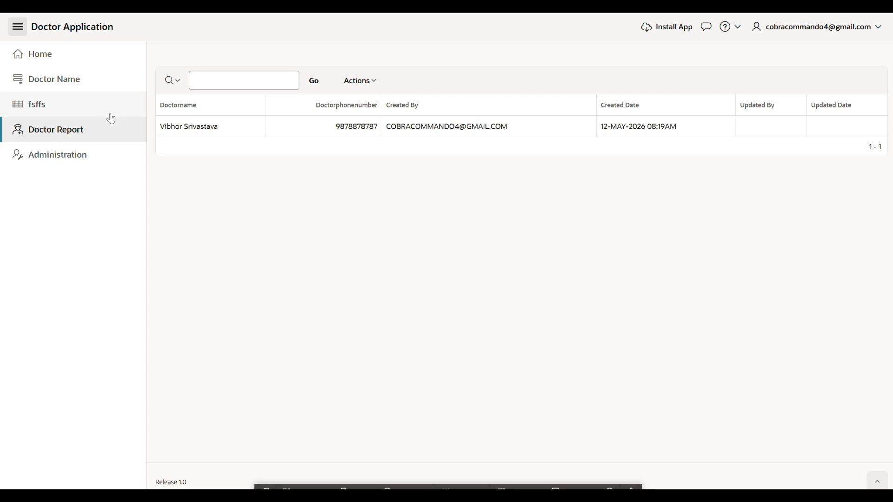
{"action": "left_click", "coordinate": [85, 87]}
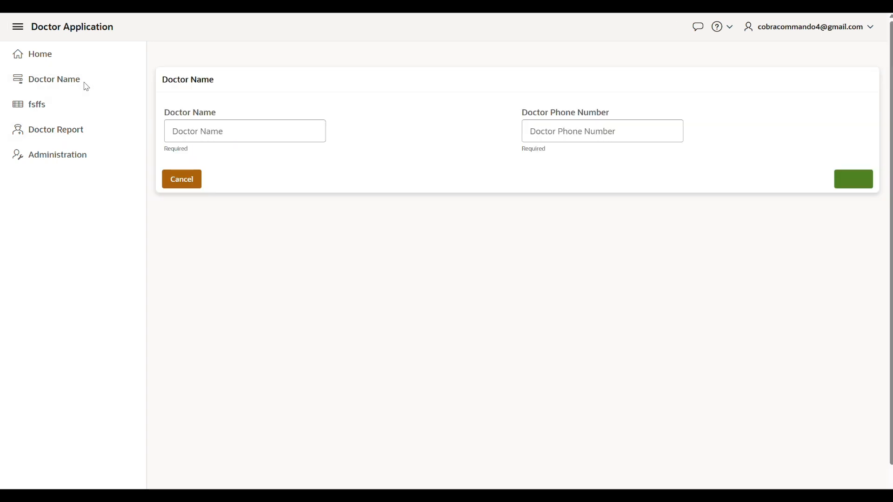
{"action": "left_click", "coordinate": [199, 130]}
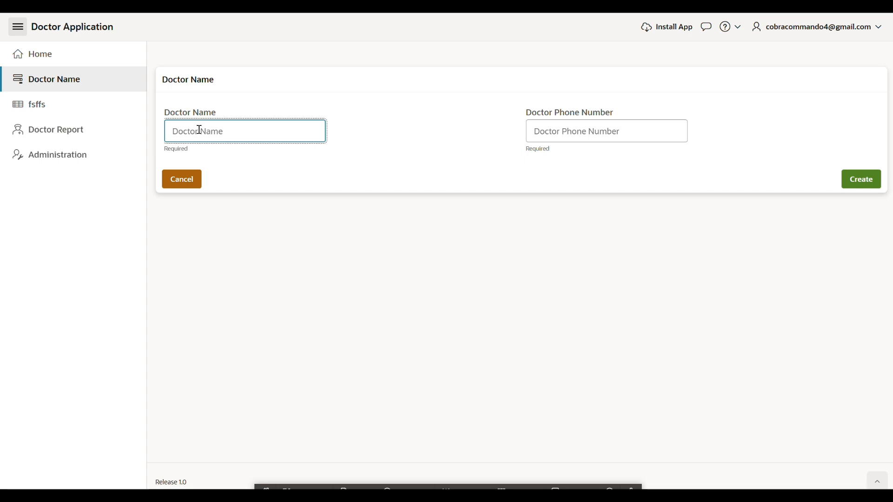
{"action": "type", "text": "Kapil"}
{"action": "left_click", "coordinate": [591, 132]}
{"action": "left_click", "coordinate": [863, 179]}
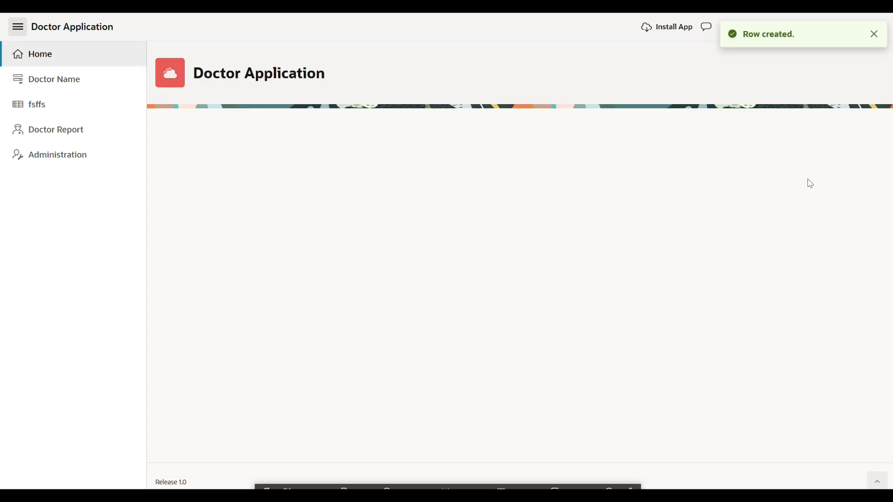
Open the Doctor Report in the running application and review the actions available for it
{"action": "left_click", "coordinate": [49, 140]}
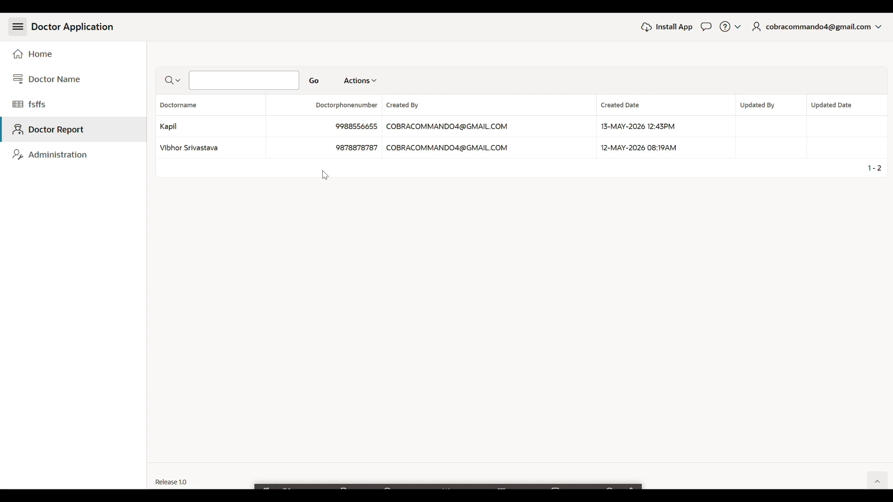
{"action": "left_click", "coordinate": [348, 82]}
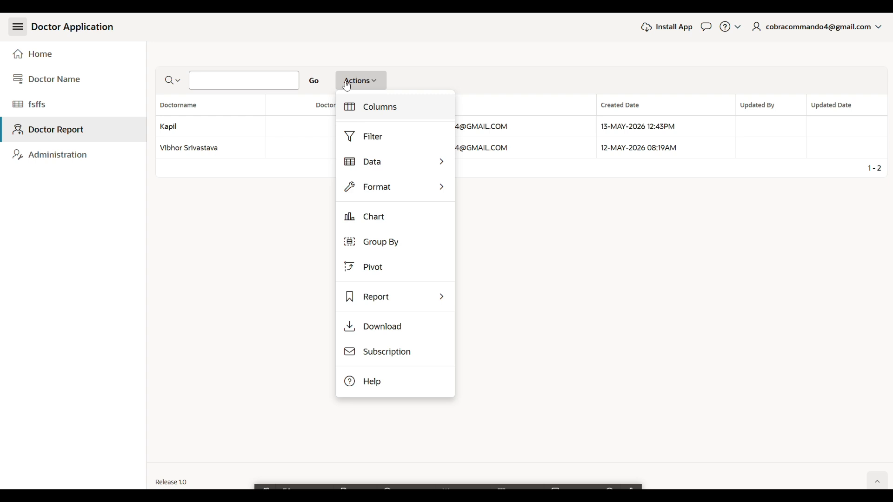
{"action": "key", "text": "Escape"}
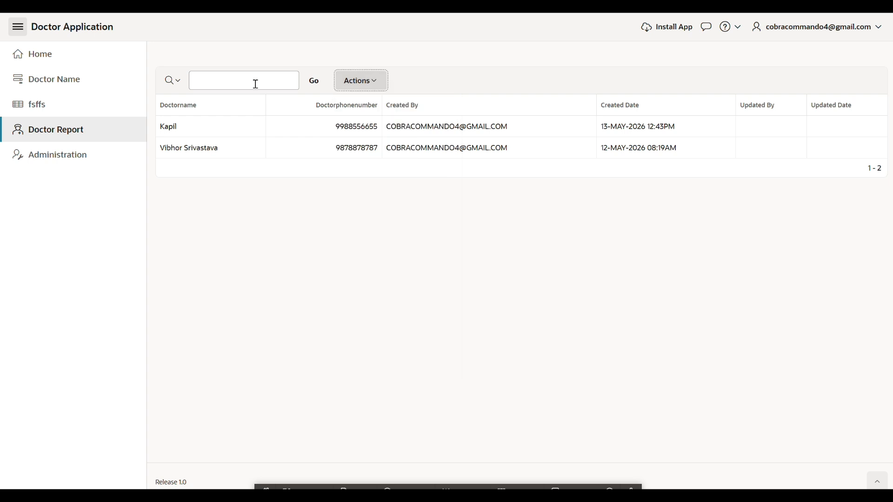
Search the report rows for a doctor's first name, and remove the resulting filter
{"action": "left_click", "coordinate": [255, 84]}
{"action": "key", "text": "BackSpace"}
{"action": "type", "text": "vibhor"}
{"action": "key", "text": "Return"}
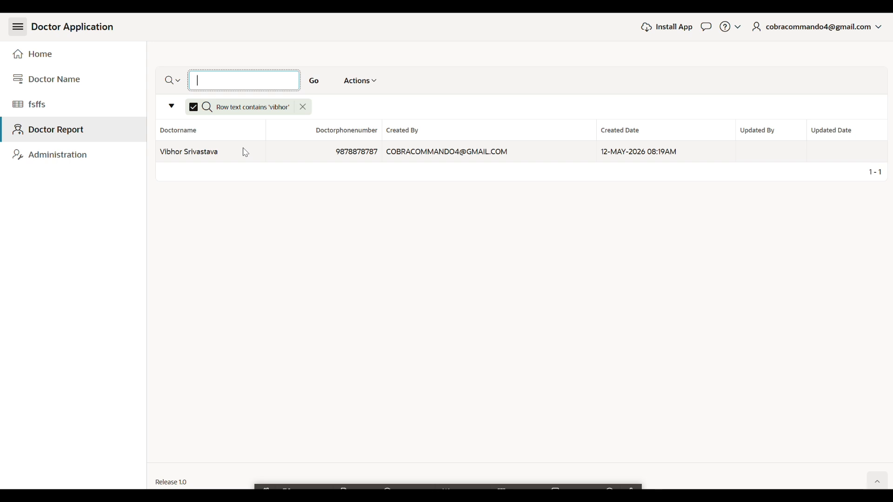
{"action": "left_click", "coordinate": [303, 107]}
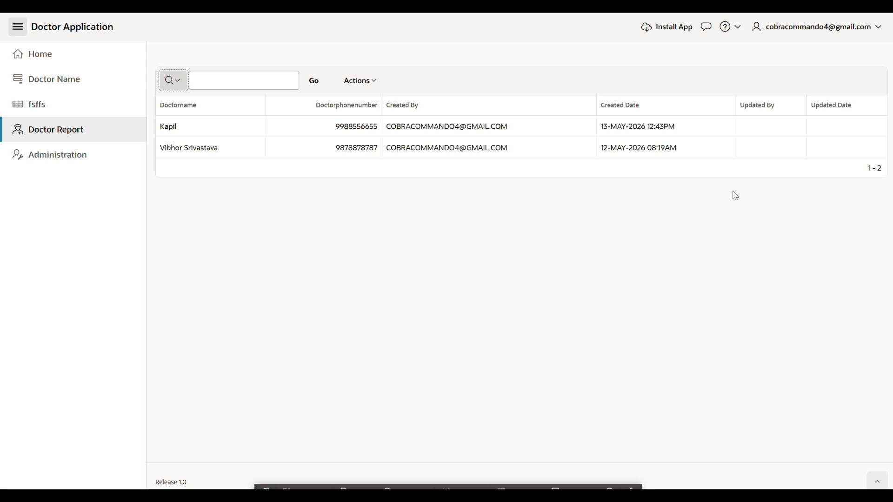
Hide the Updated By and Updated Date columns from the Doctor Report
{"action": "left_click", "coordinate": [348, 88]}
{"action": "left_click", "coordinate": [355, 105]}
{"action": "left_click", "coordinate": [319, 223]}
{"action": "left_click", "coordinate": [311, 233]}
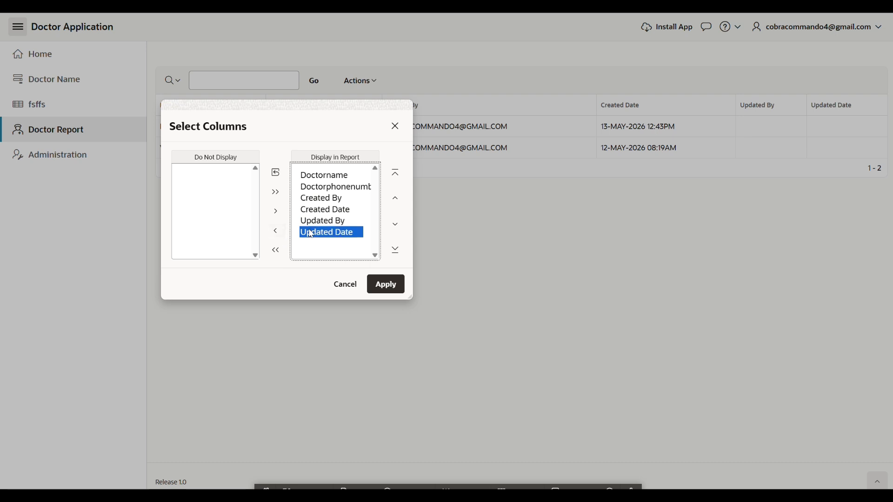
{"action": "key", "text": "shift+Up"}
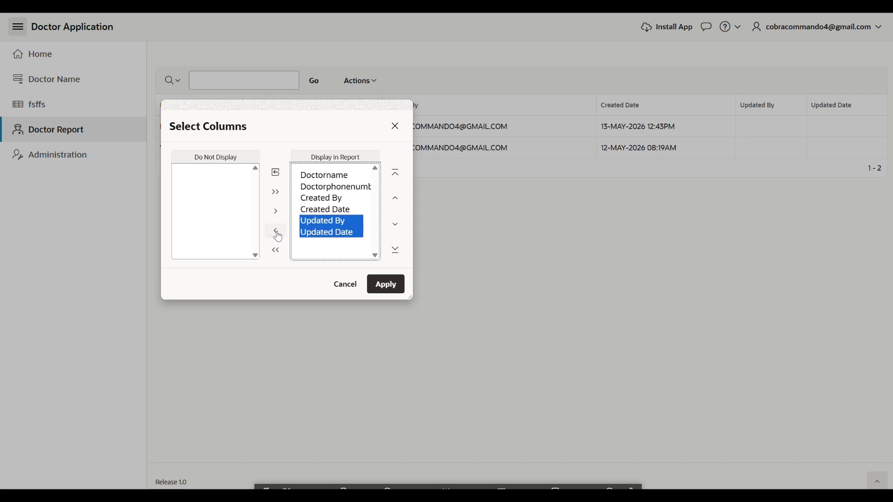
{"action": "left_click", "coordinate": [276, 232]}
{"action": "left_click", "coordinate": [388, 284]}
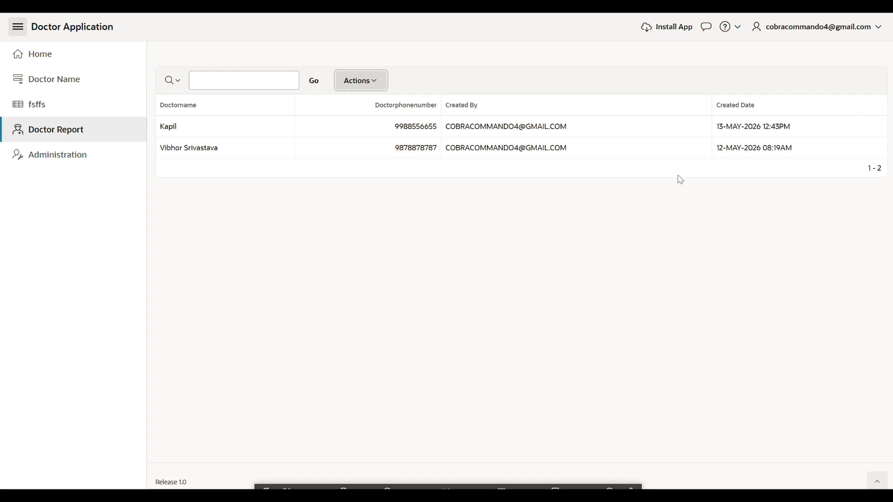
Add the Updated By and Updated Date columns back to the Doctor Report display
{"action": "left_click", "coordinate": [359, 82]}
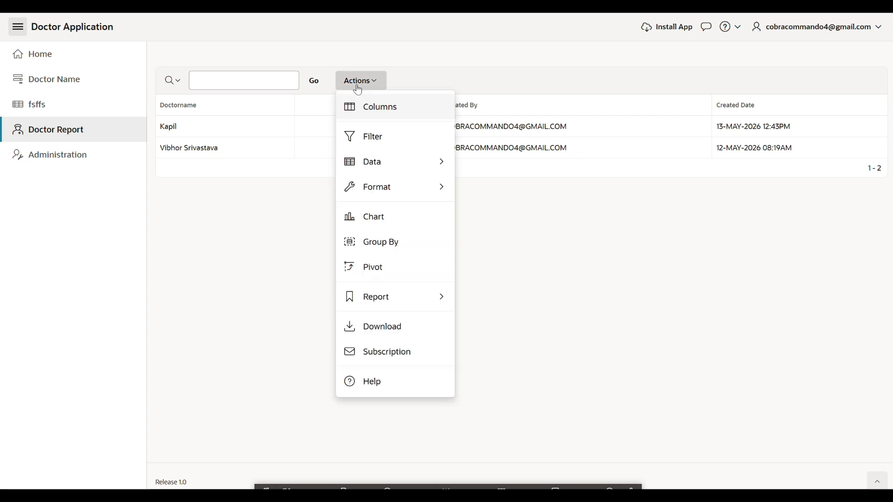
{"action": "left_click", "coordinate": [425, 114]}
{"action": "left_click_drag", "start_coordinate": [210, 175], "coordinate": [214, 222]}
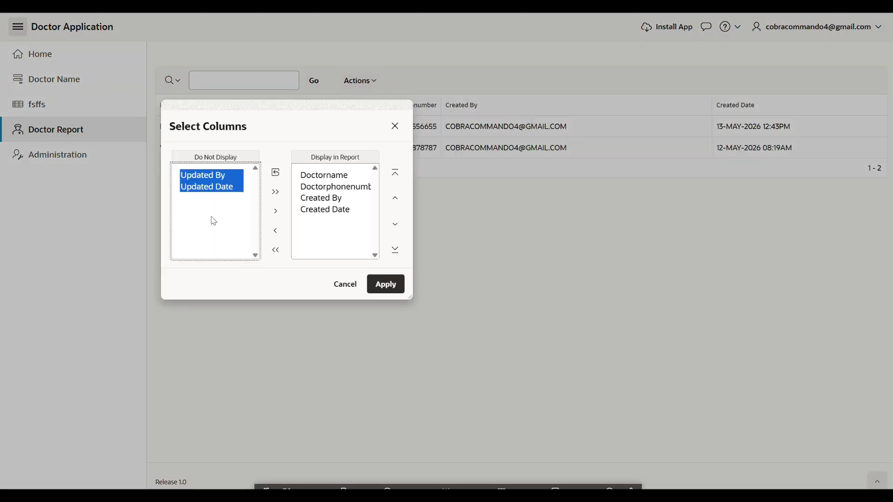
{"action": "left_click", "coordinate": [276, 212]}
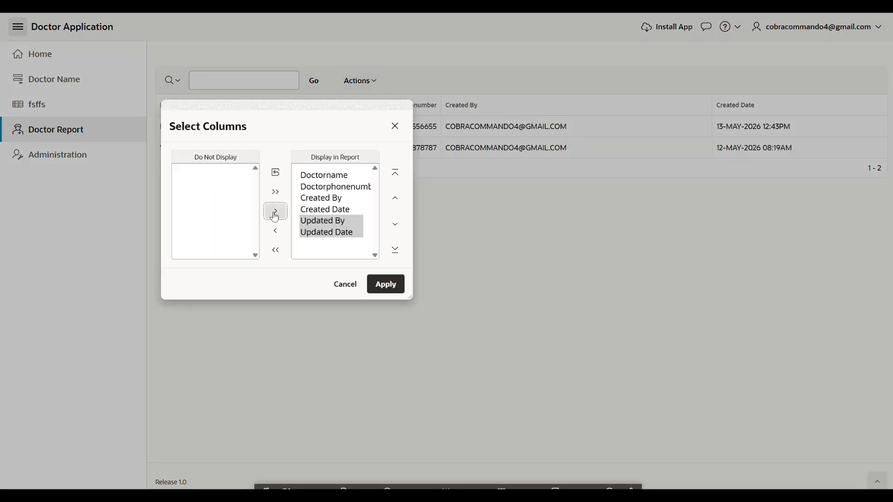
{"action": "left_click", "coordinate": [386, 284]}
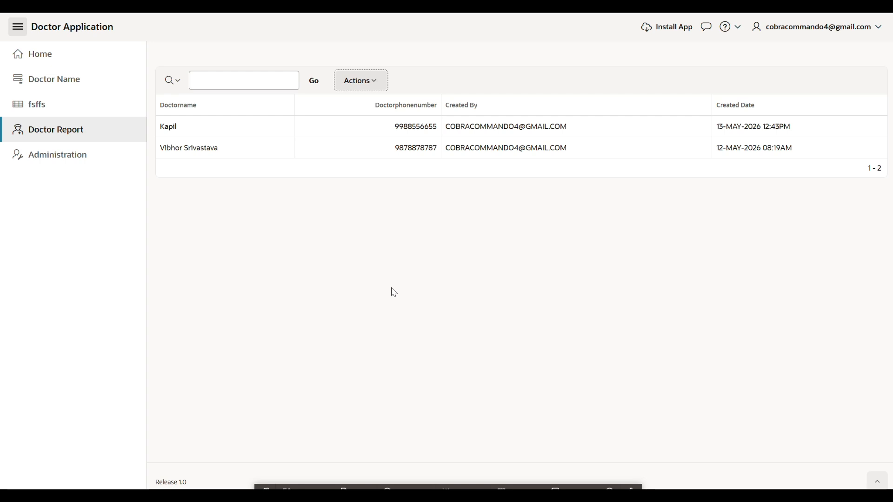
Save the current report layout as default report settings, with Primary as the default report type
{"action": "left_click", "coordinate": [379, 89]}
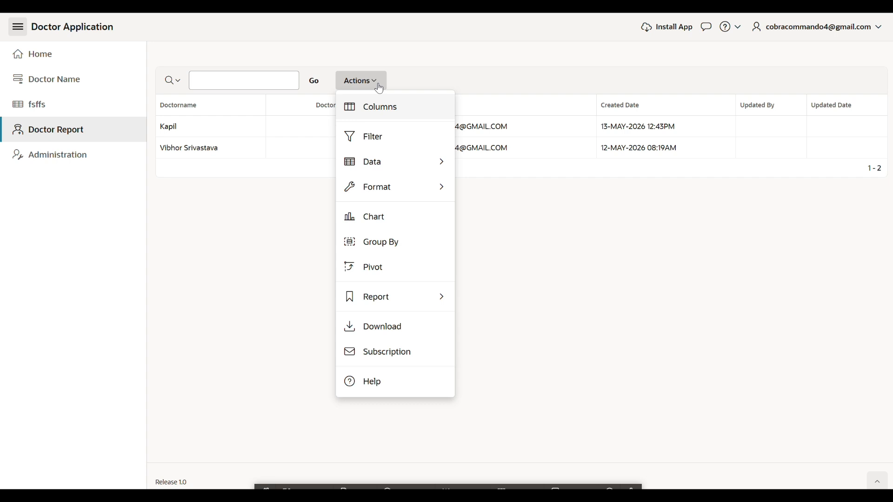
{"action": "mouse_move", "coordinate": [450, 301]}
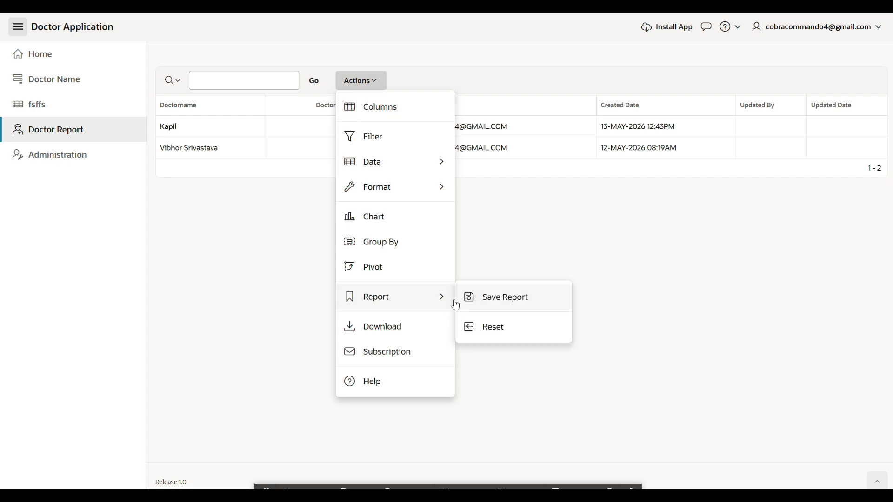
{"action": "left_click", "coordinate": [497, 302]}
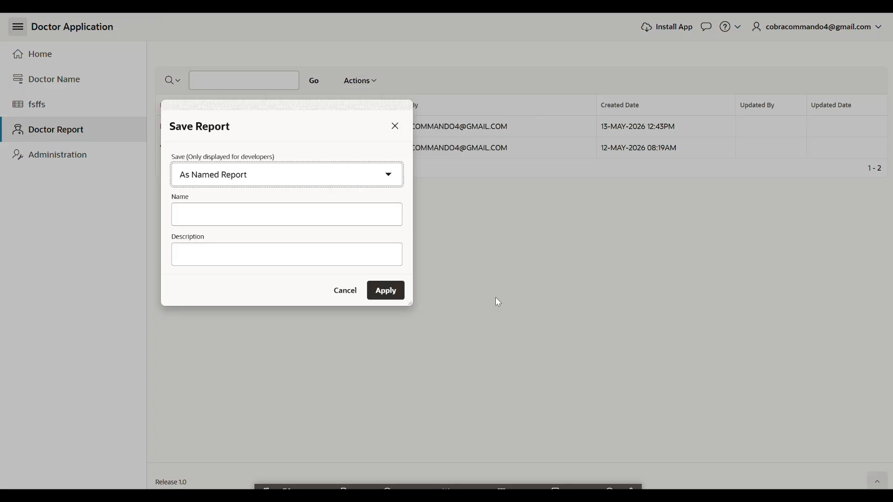
{"action": "left_click", "coordinate": [204, 182]}
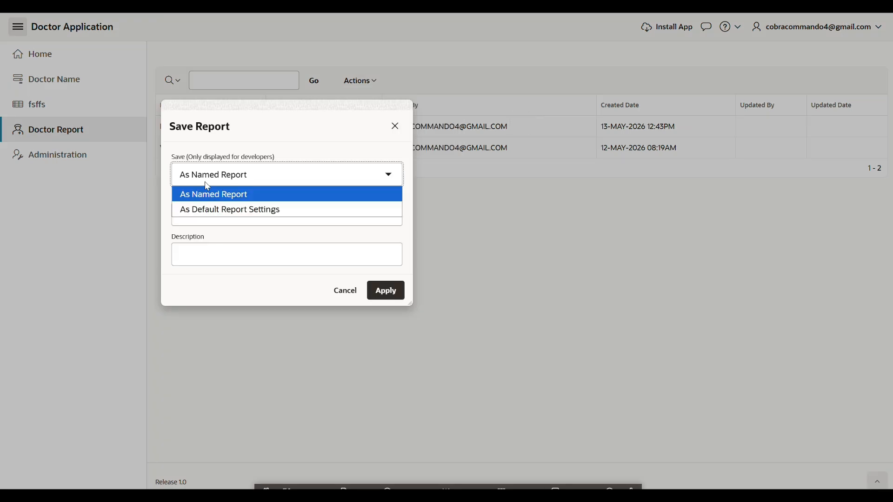
{"action": "left_click", "coordinate": [210, 205]}
{"action": "left_click", "coordinate": [386, 290]}
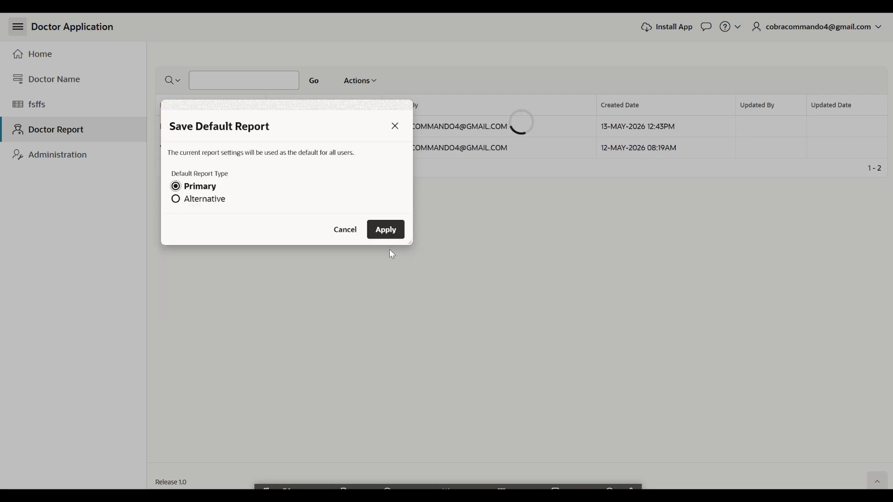
{"action": "left_click", "coordinate": [390, 233]}
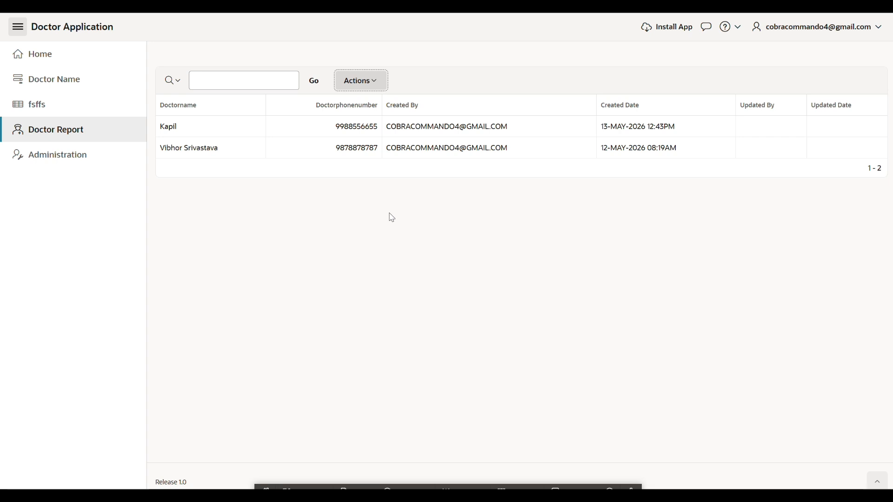
Export the Doctor Report in PDF format with Letter page size and Landscape orientation, and send it as an email
{"action": "key", "text": "Return"}
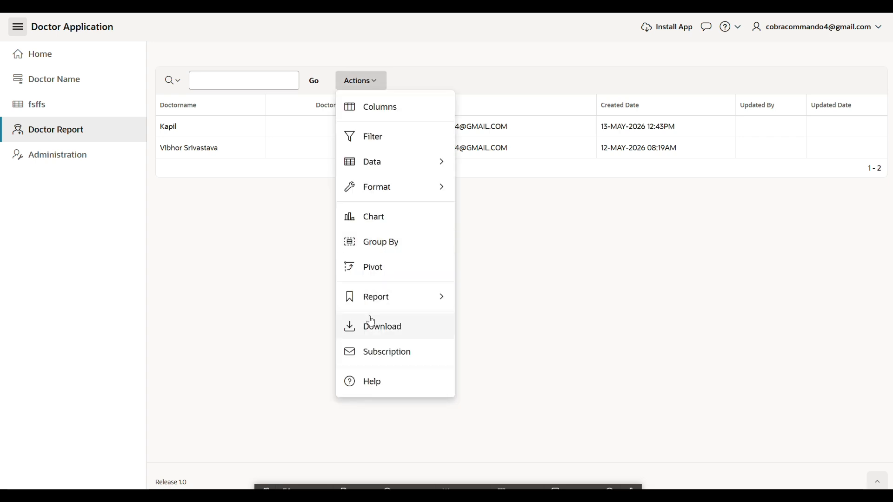
{"action": "left_click", "coordinate": [372, 321]}
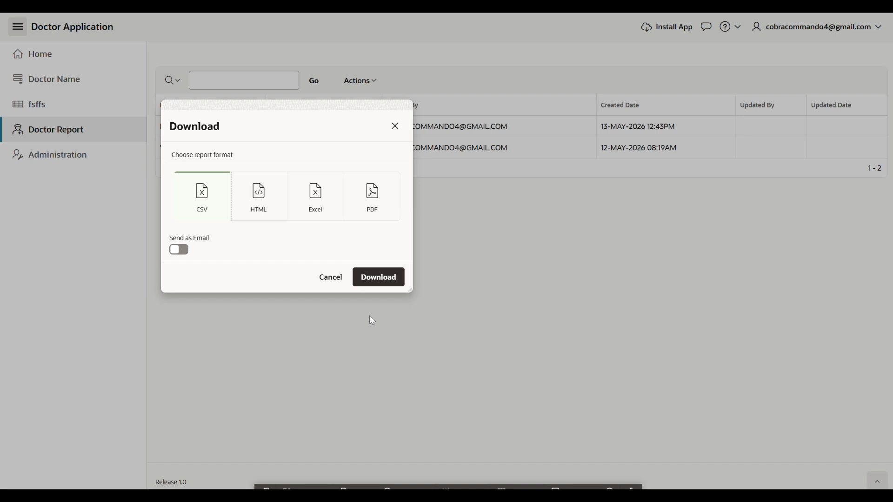
{"action": "left_click", "coordinate": [361, 209]}
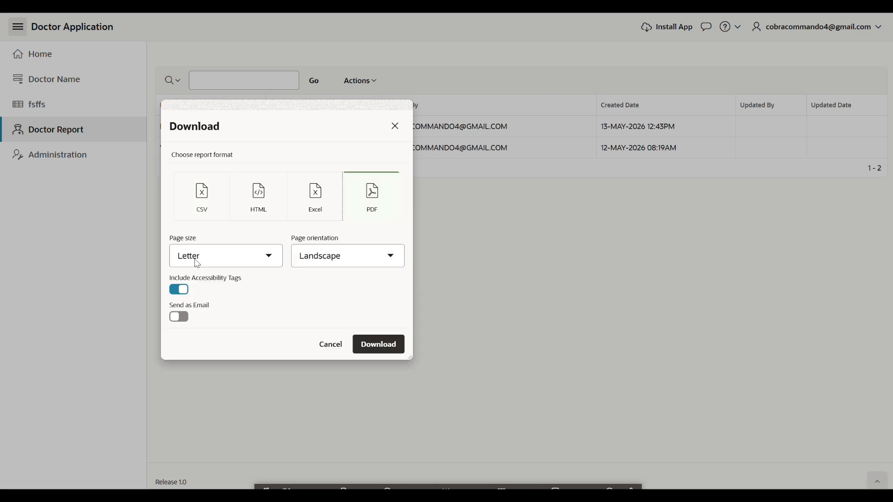
{"action": "left_click", "coordinate": [179, 318]}
{"action": "left_click", "coordinate": [222, 320]}
{"action": "left_click", "coordinate": [260, 345]}
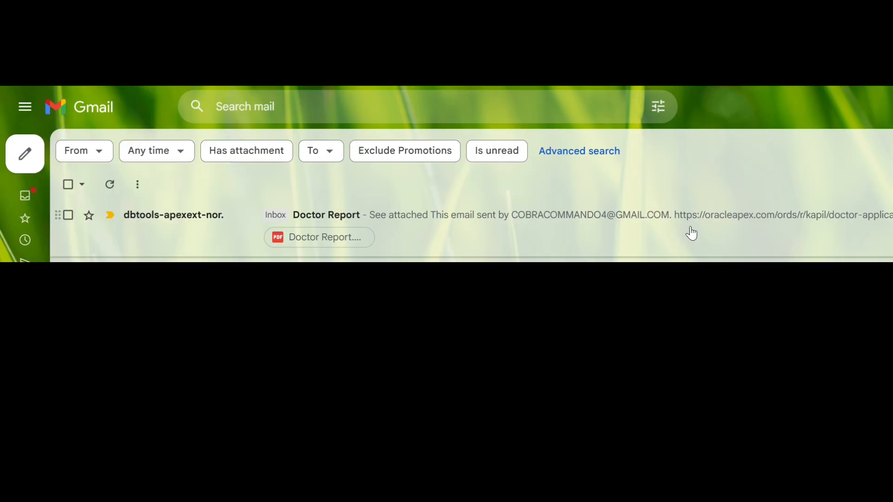
Switch to Gmail, open the Doctor Report email and view its attached Doctor Report.pdf, then close the document
{"action": "left_click", "coordinate": [691, 233]}
{"action": "mouse_move", "coordinate": [95, 279]}
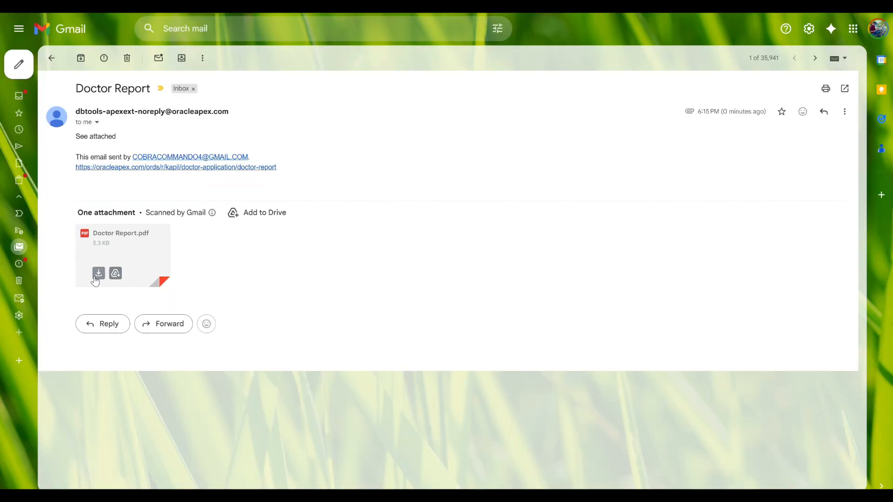
{"action": "left_click", "coordinate": [95, 279]}
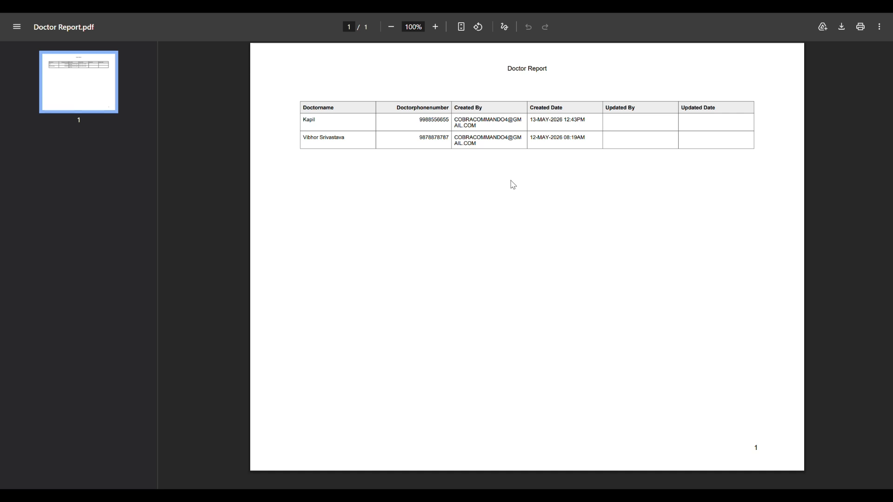
{"action": "key", "text": "ctrl+w"}
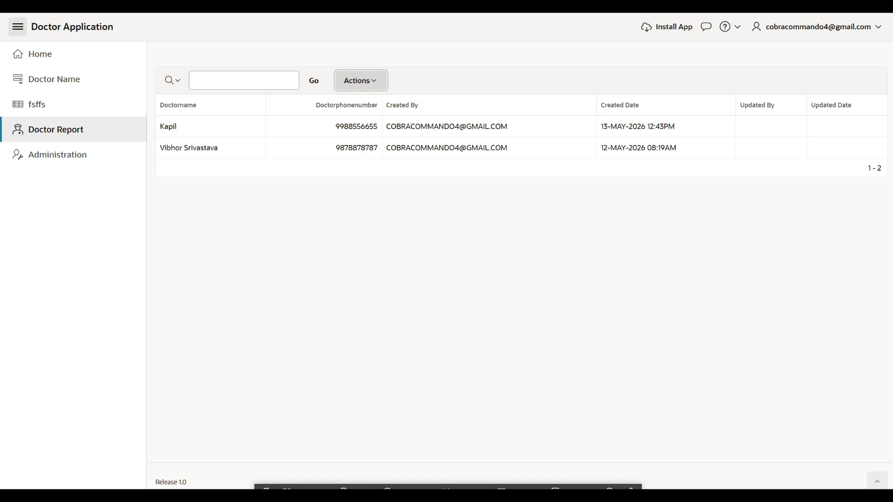